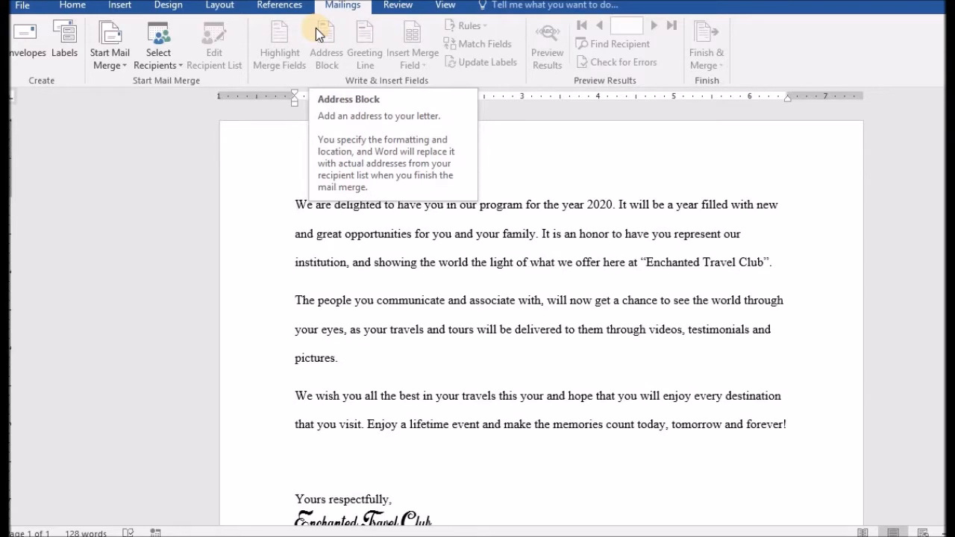
# Attach the existing recipient list Spreadsheet.xlsx from Downloads > Tutorials, using its Address Info table with the first row as column headers.
pyautogui.click(165, 51)
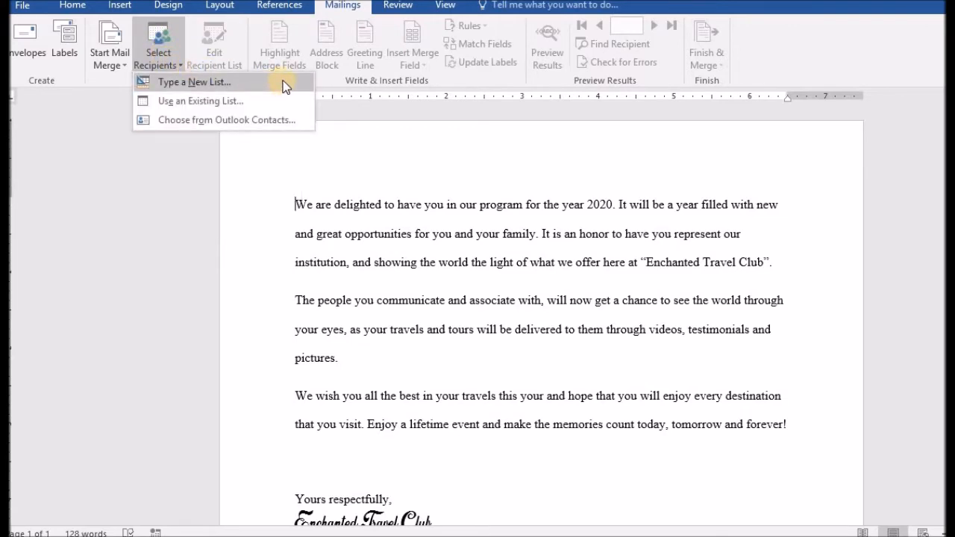
pyautogui.click(226, 102)
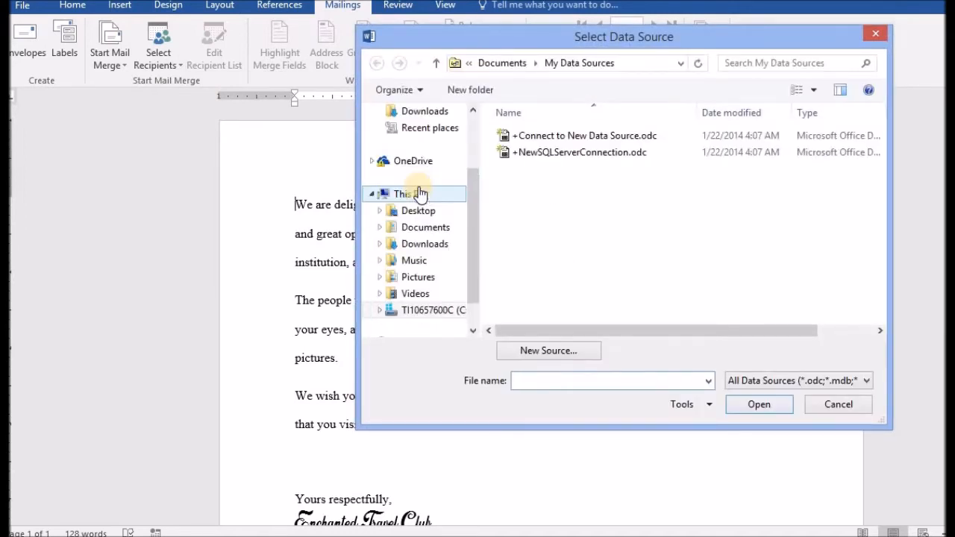
pyautogui.moveTo(469, 192); pyautogui.dragTo(471, 228)
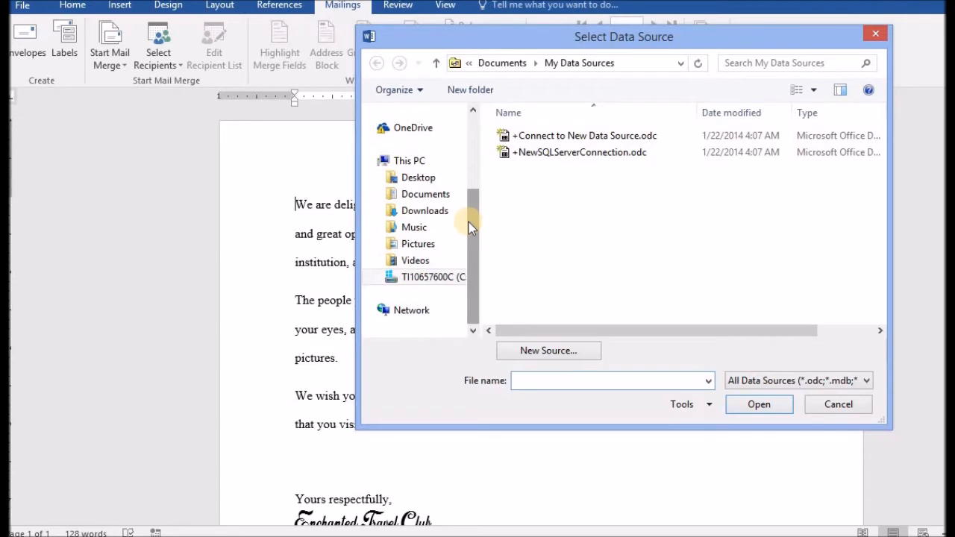
pyautogui.click(424, 214)
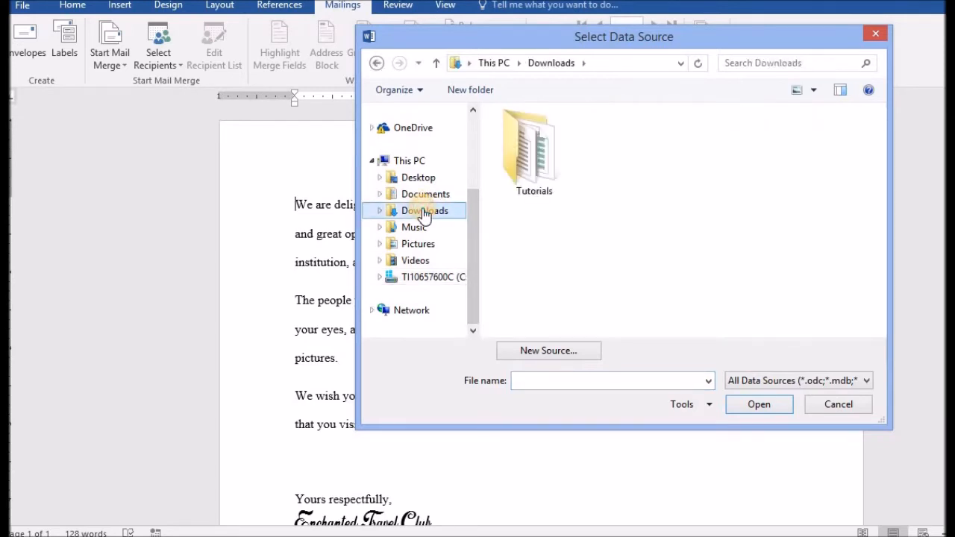
pyautogui.doubleClick(515, 154)
pyautogui.click(538, 169)
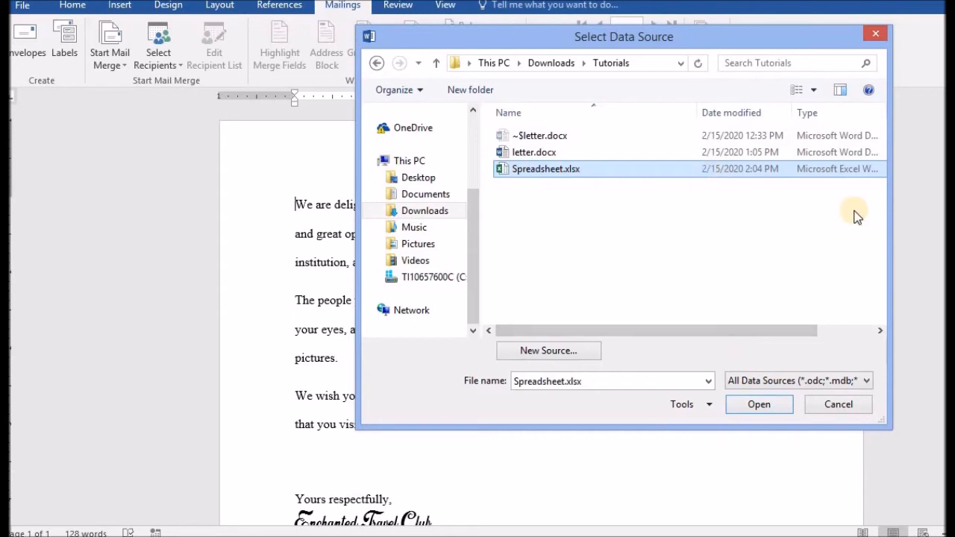
pyautogui.click(761, 403)
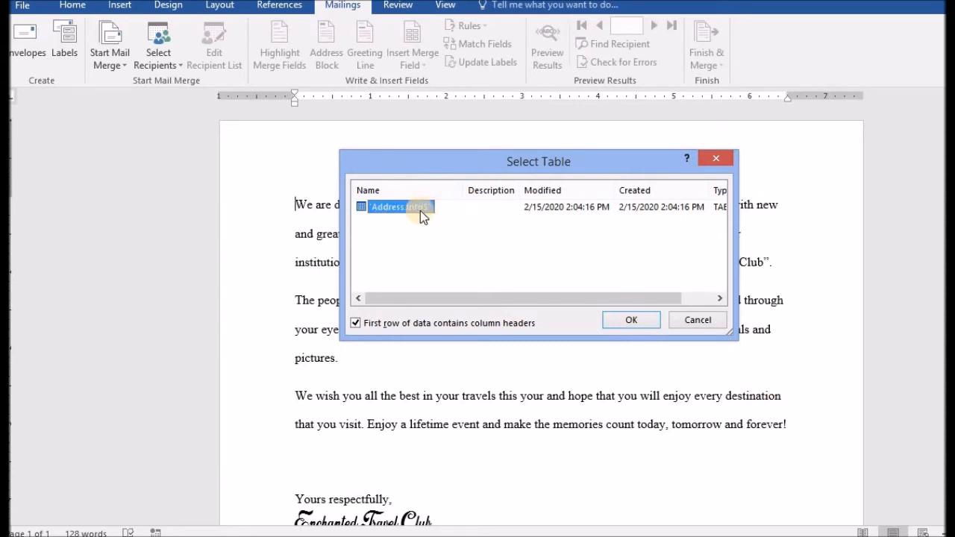
pyautogui.click(631, 320)
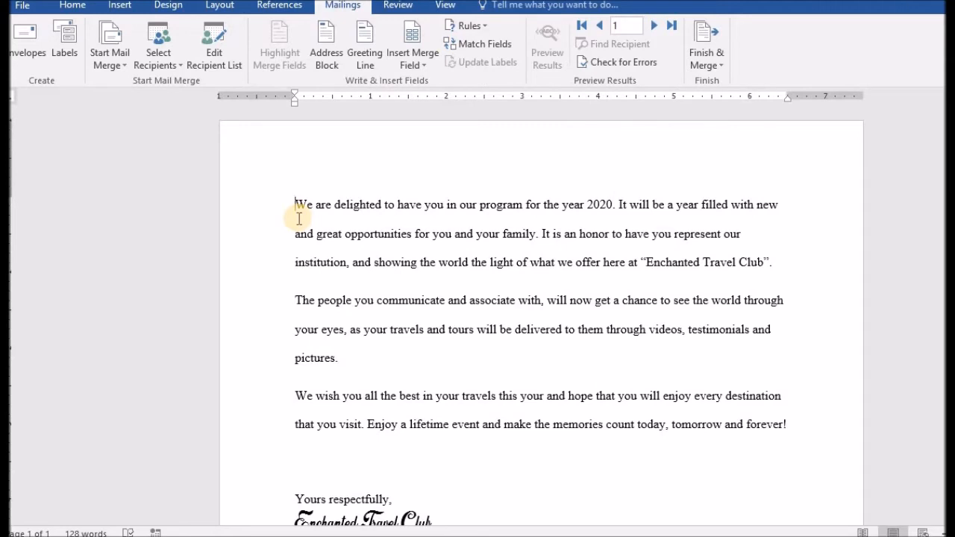
# Add an empty line above the letter's first paragraph and insert an address block there with the default format.
pyautogui.press('Return')
pyautogui.click(314, 196)
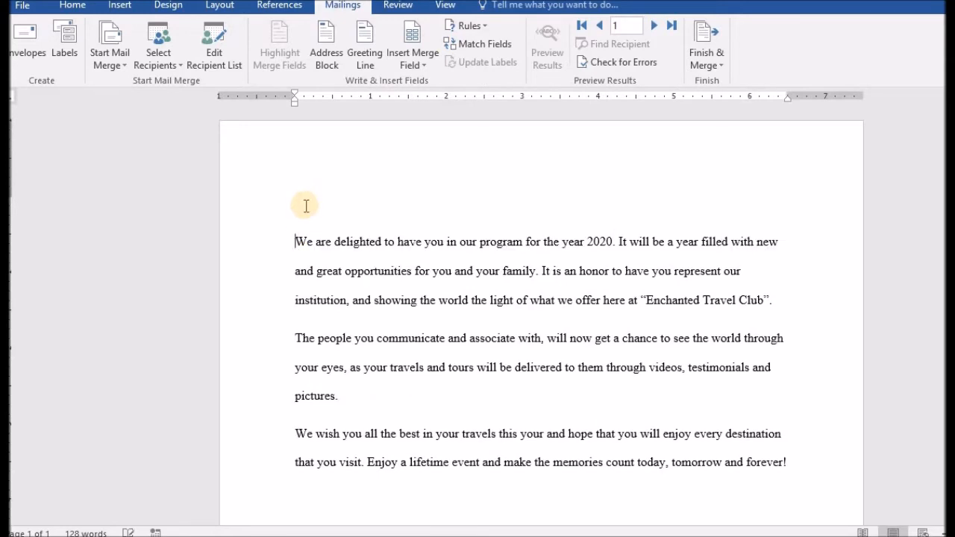
pyautogui.click(327, 53)
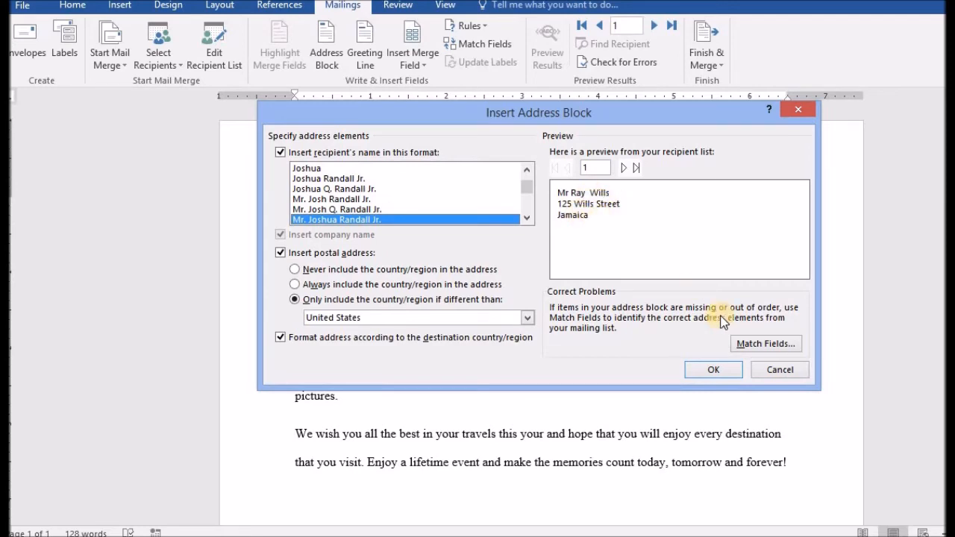
pyautogui.click(710, 367)
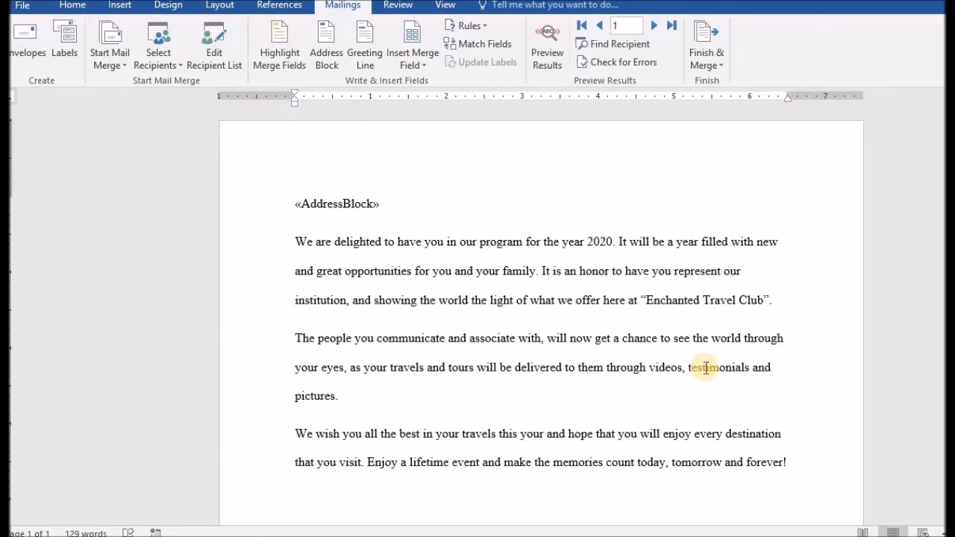
# Insert a greeting line on a new line below the address block, keeping the default greeting format.
pyautogui.press('Return')
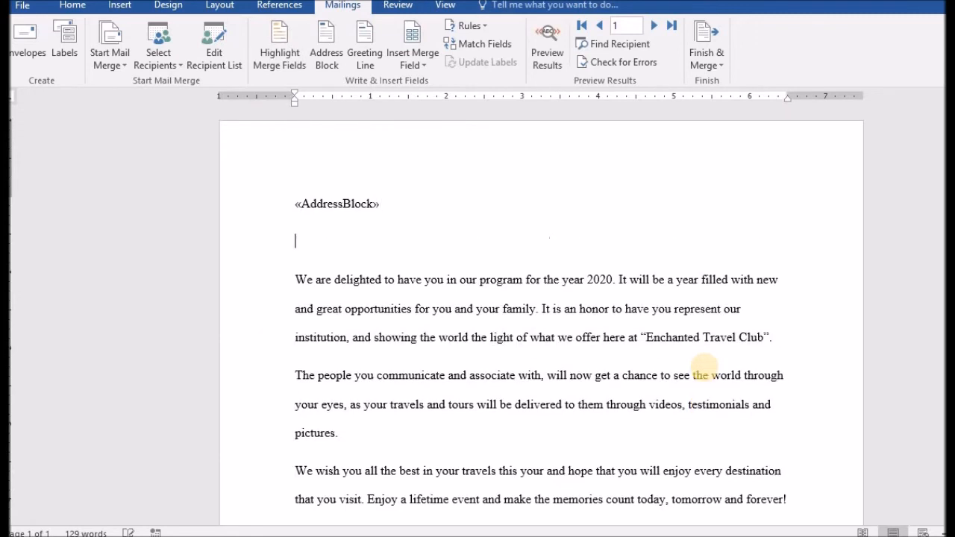
pyautogui.click(366, 50)
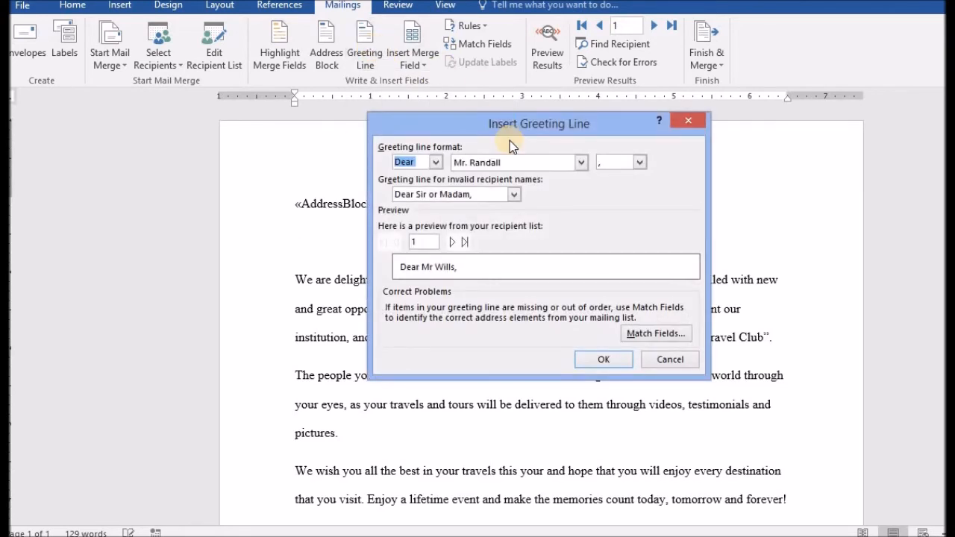
pyautogui.click(619, 365)
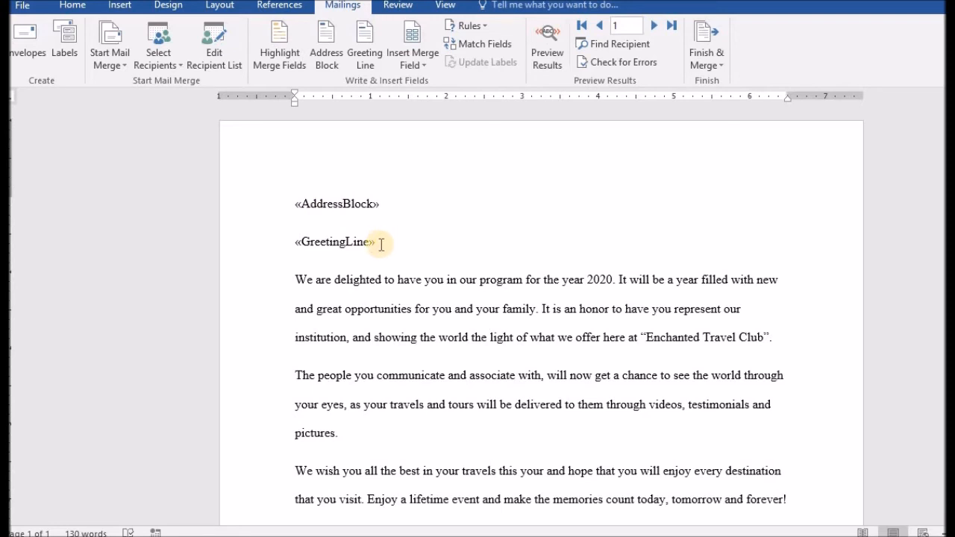
pyautogui.moveTo(382, 242); pyautogui.dragTo(299, 203)
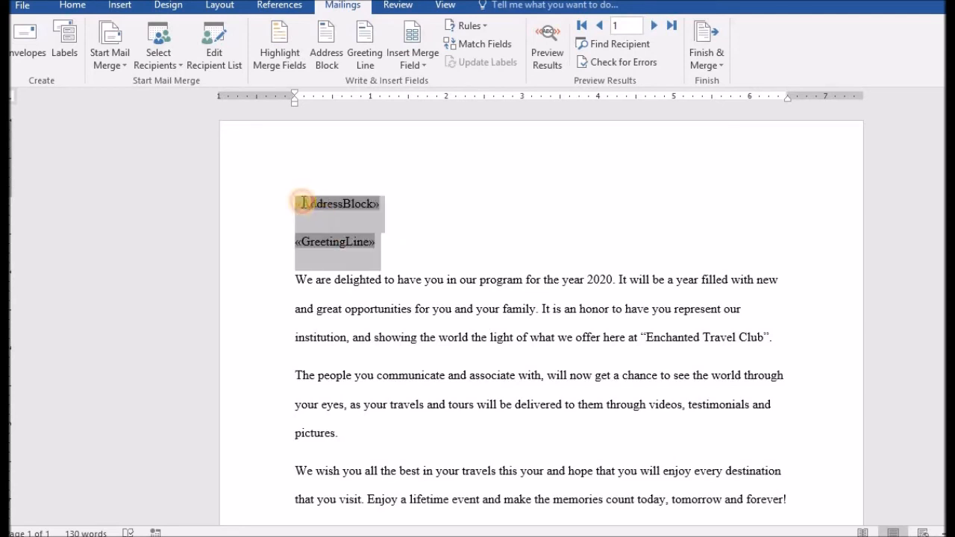
pyautogui.click(408, 247)
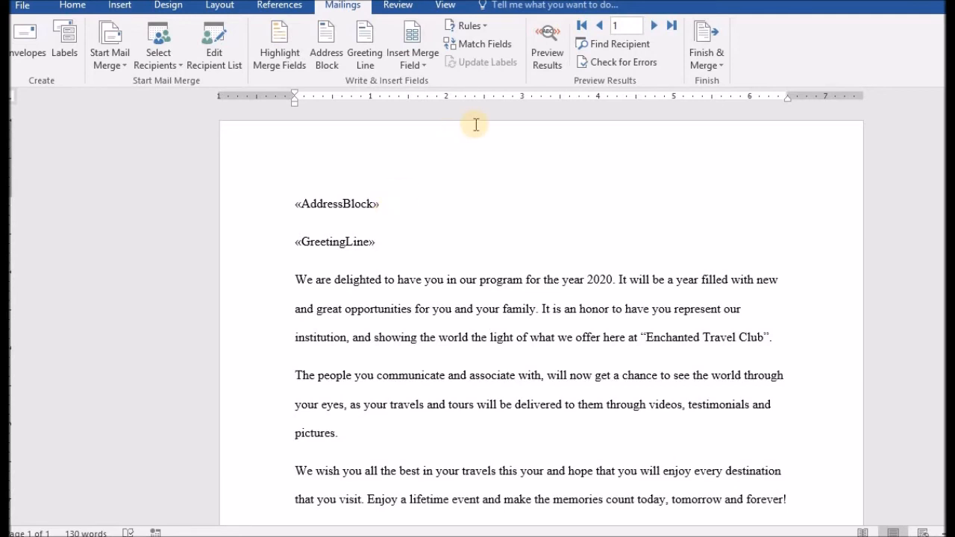
# Preview the merge results record by record through record 5, and check that letter from the address to the signature.
pyautogui.click(550, 41)
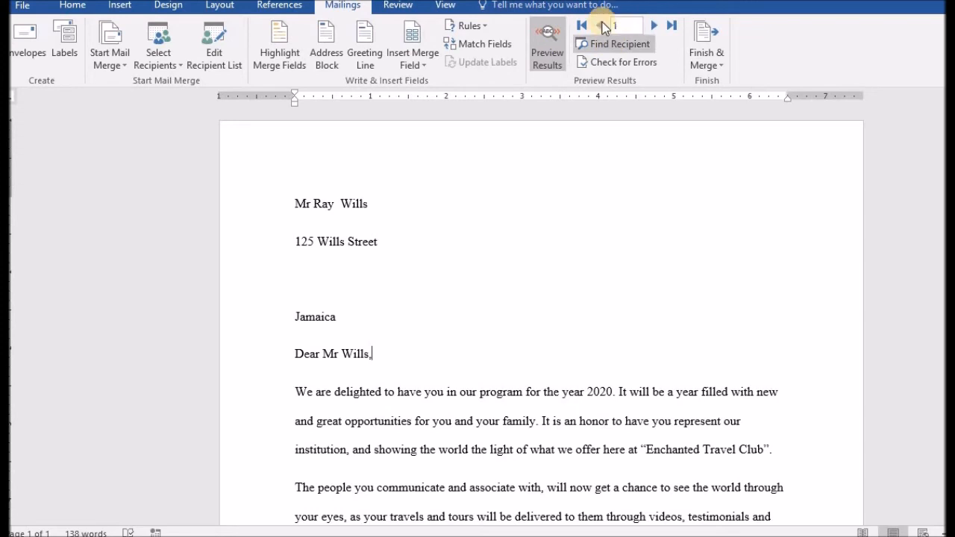
pyautogui.click(657, 27)
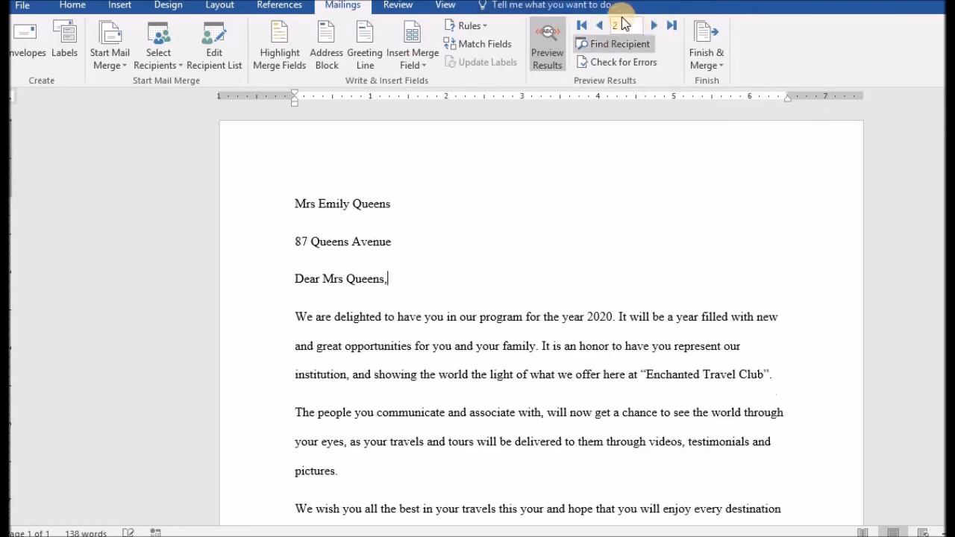
pyautogui.click(654, 26)
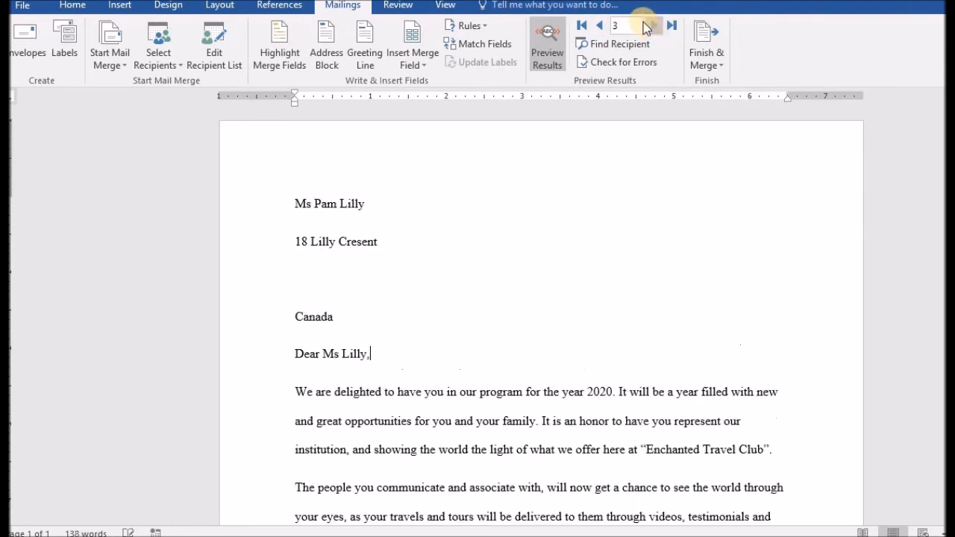
pyautogui.click(652, 26)
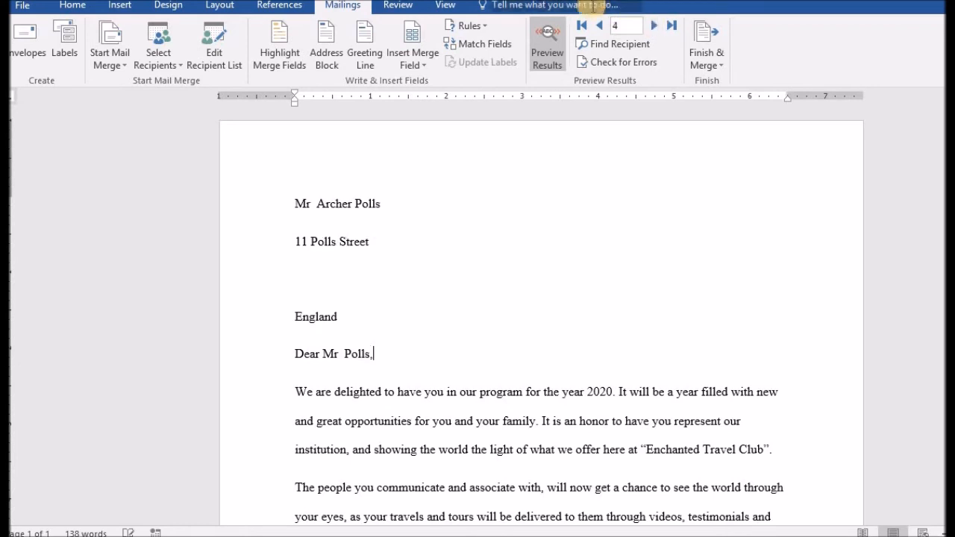
pyautogui.click(651, 25)
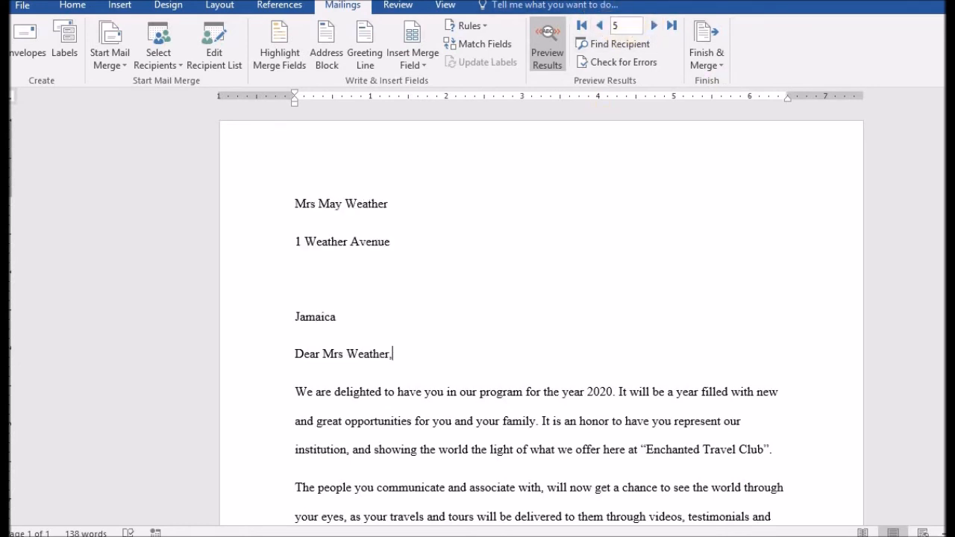
pyautogui.scroll(-6, 541, 313)
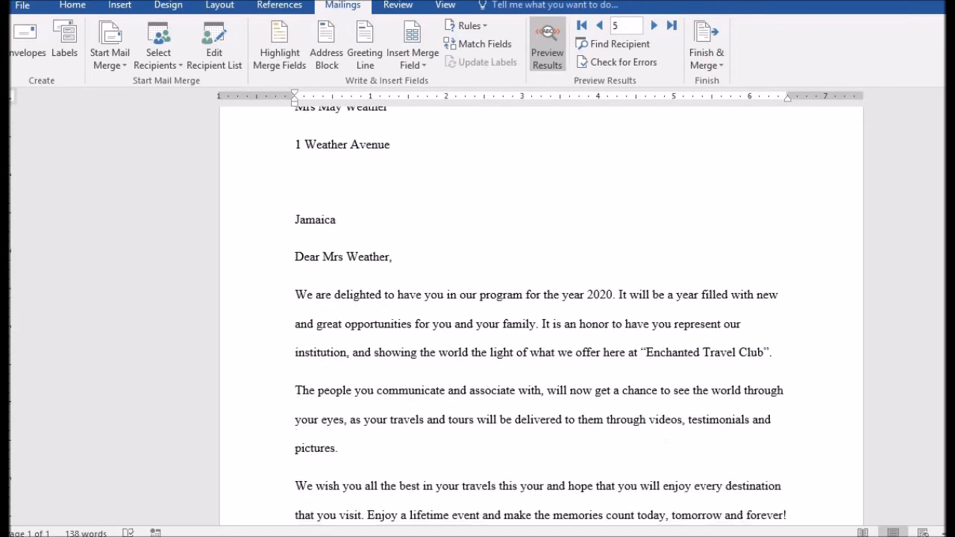
pyautogui.scroll(-3, 541, 313)
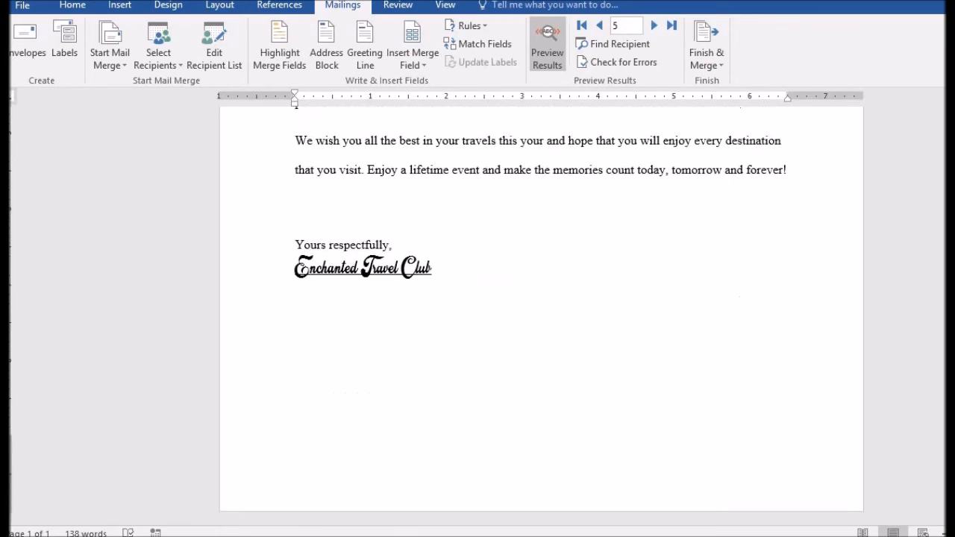
pyautogui.scroll(9, 542, 313)
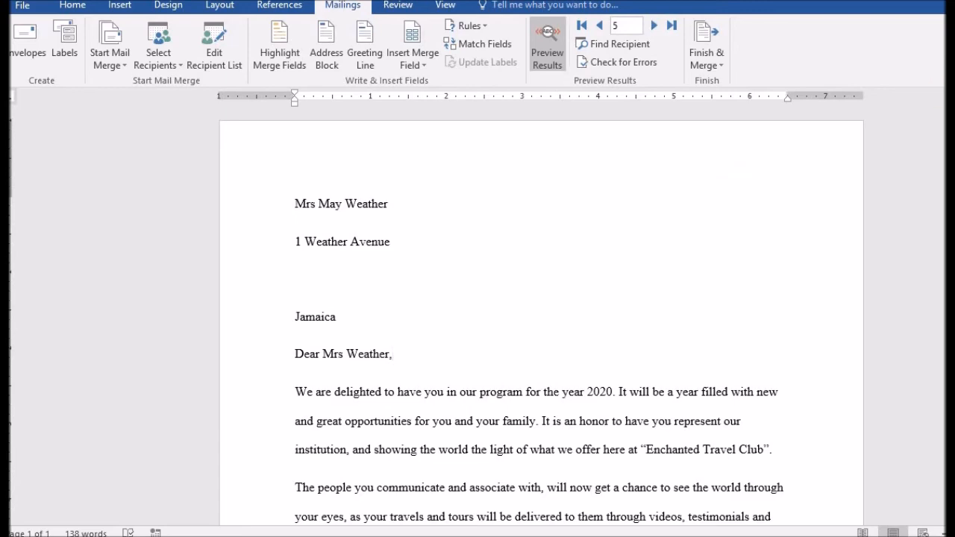
pyautogui.scroll(-10, 541, 314)
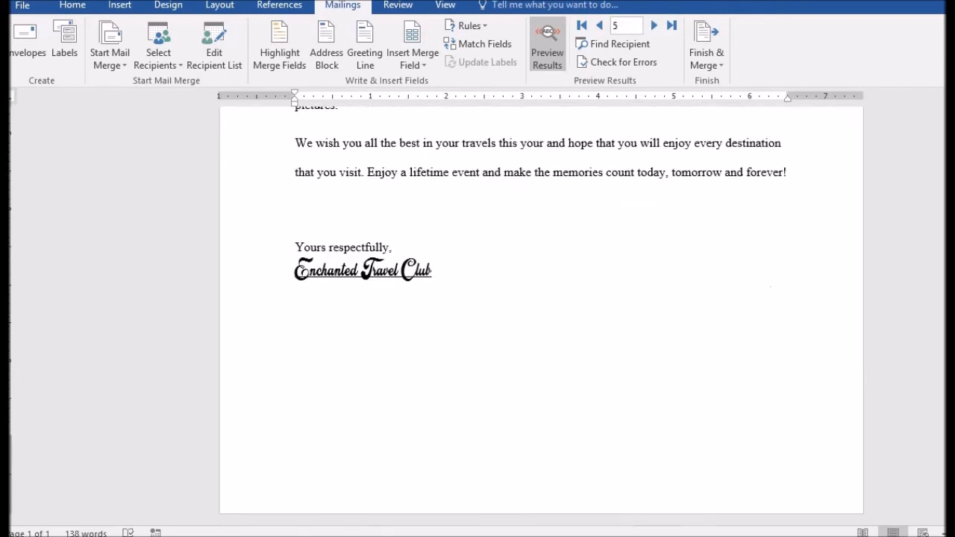
pyautogui.scroll(10, 541, 313)
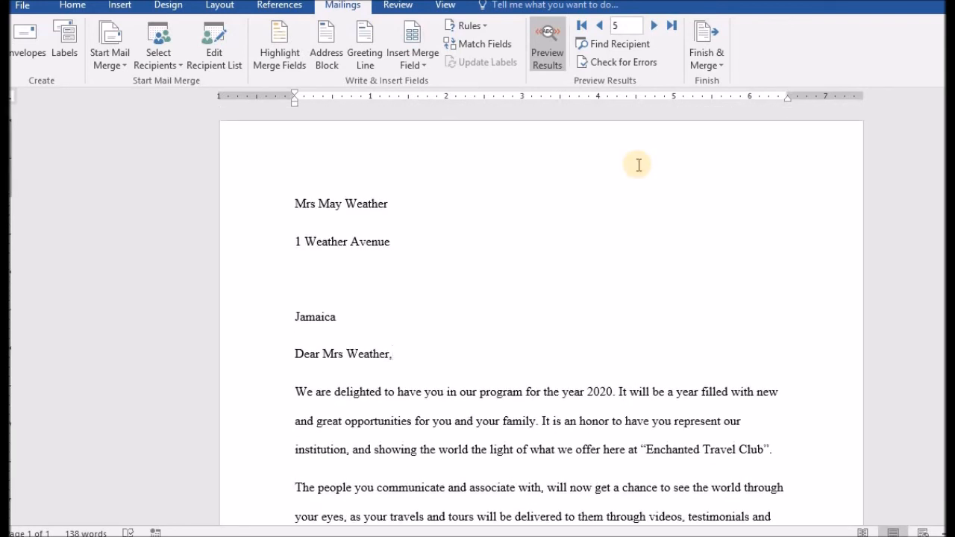
# Finish the merge by generating editable individual letters for all records in a new document.
pyautogui.click(711, 43)
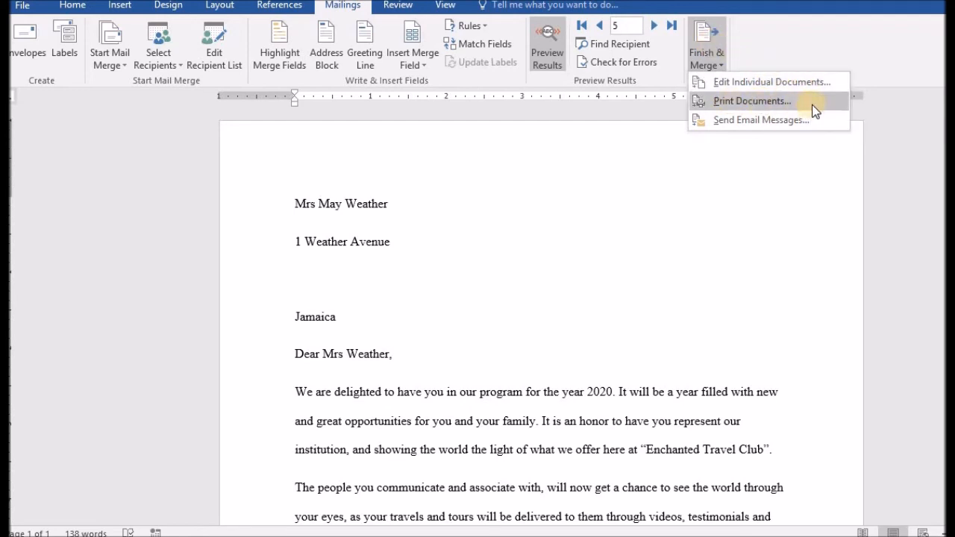
pyautogui.click(711, 51)
pyautogui.click(710, 50)
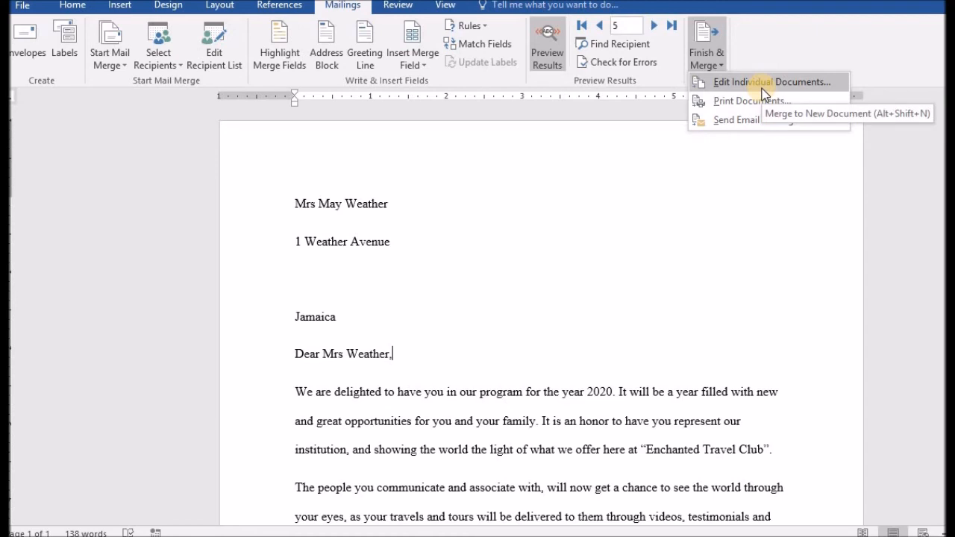
pyautogui.click(762, 87)
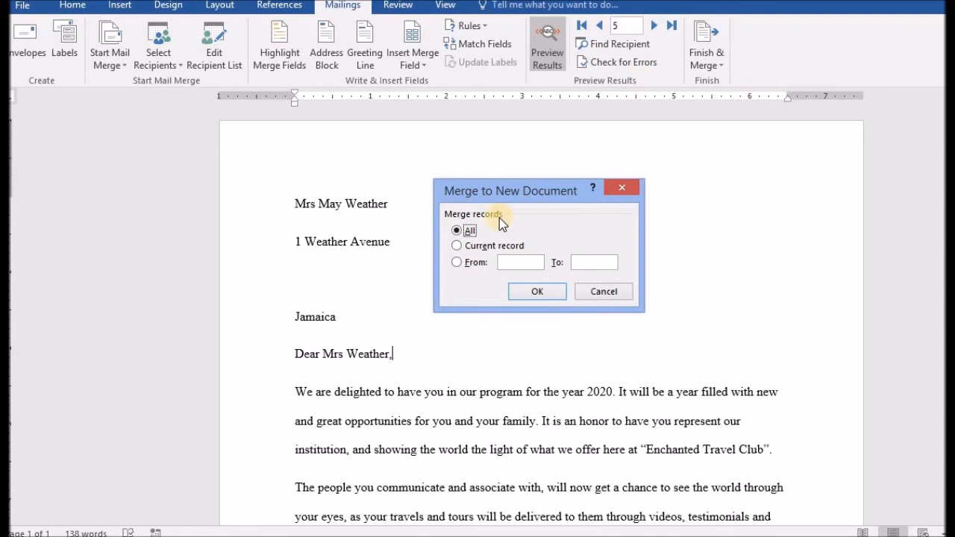
pyautogui.click(551, 295)
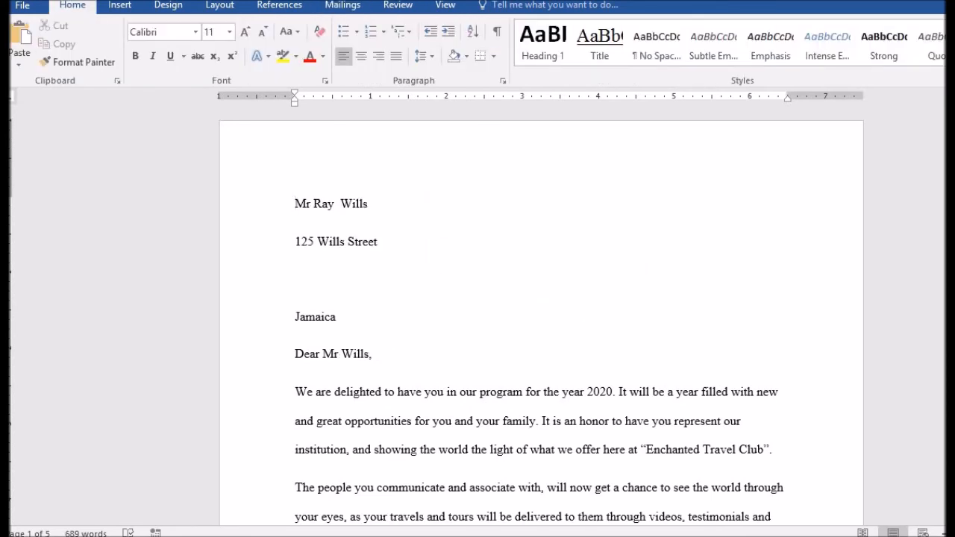
# Look through the merged document from the first letter to the fifth, checking each recipient's address and greeting.
pyautogui.scroll(-10, 541, 321)
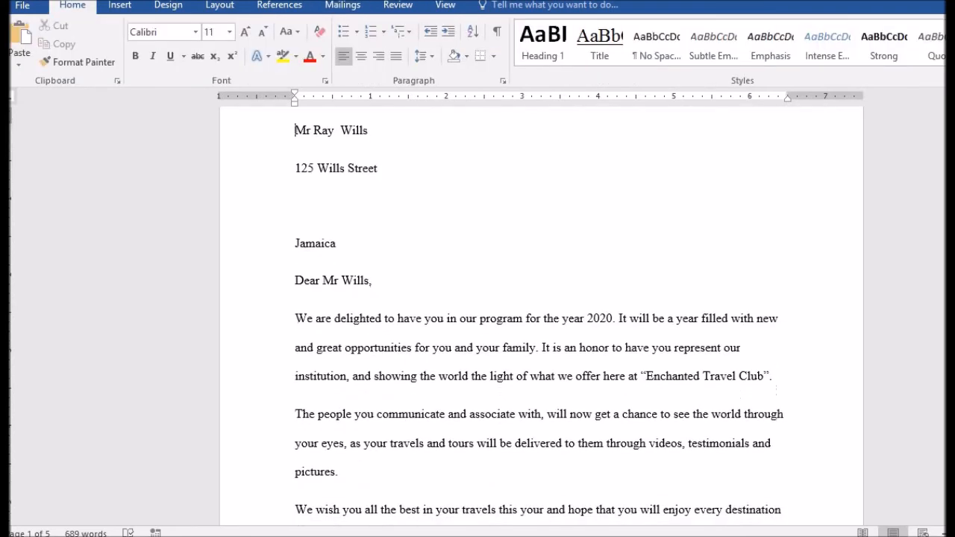
pyautogui.scroll(-10, 541, 321)
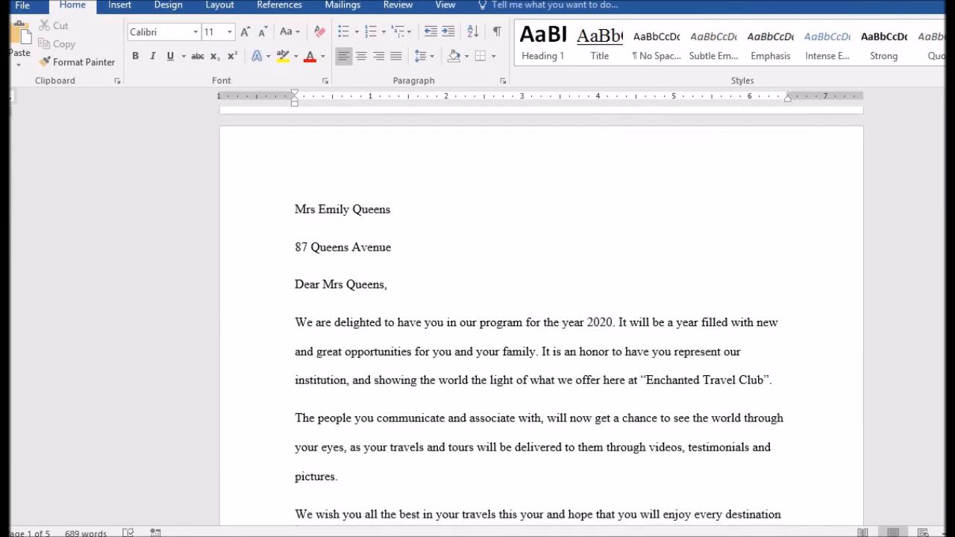
pyautogui.scroll(-10, 541, 321)
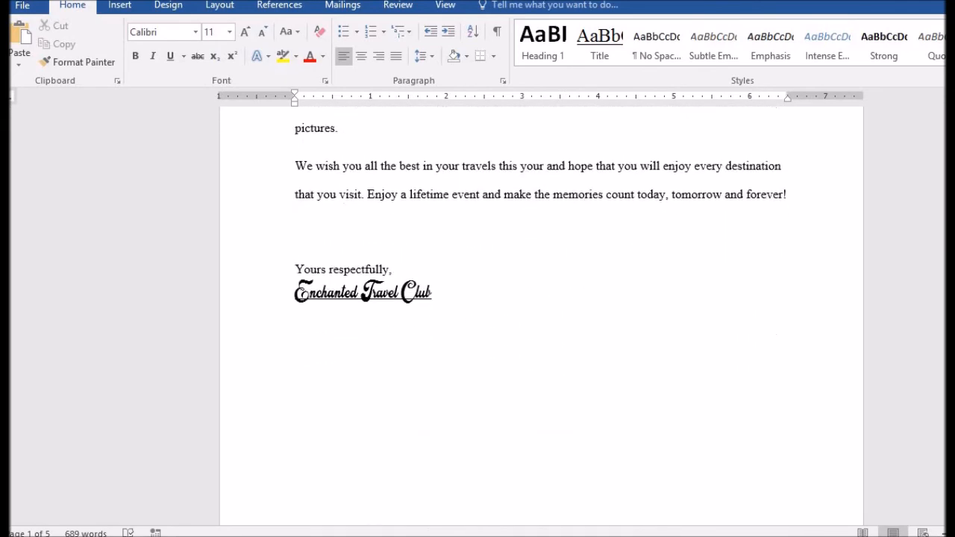
pyautogui.scroll(-7, 541, 321)
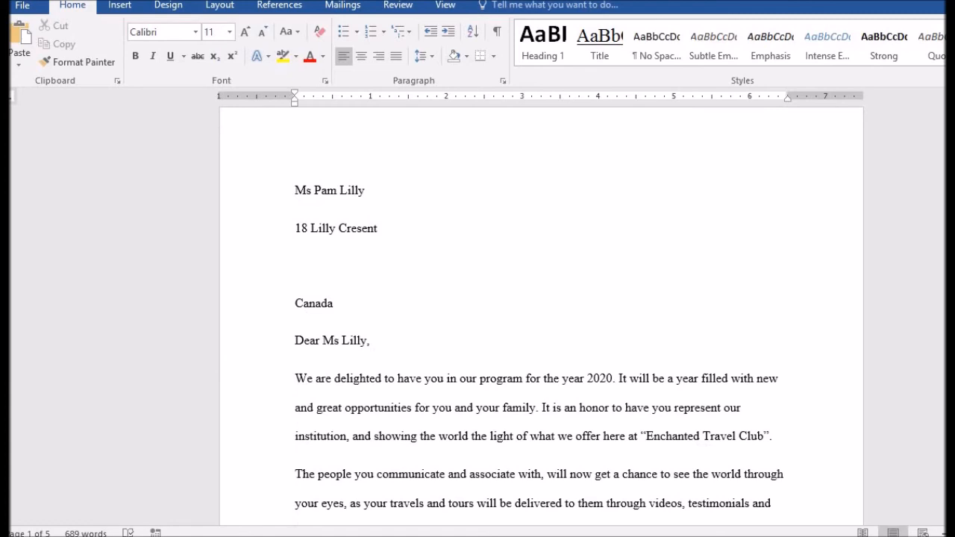
pyautogui.scroll(-10, 541, 321)
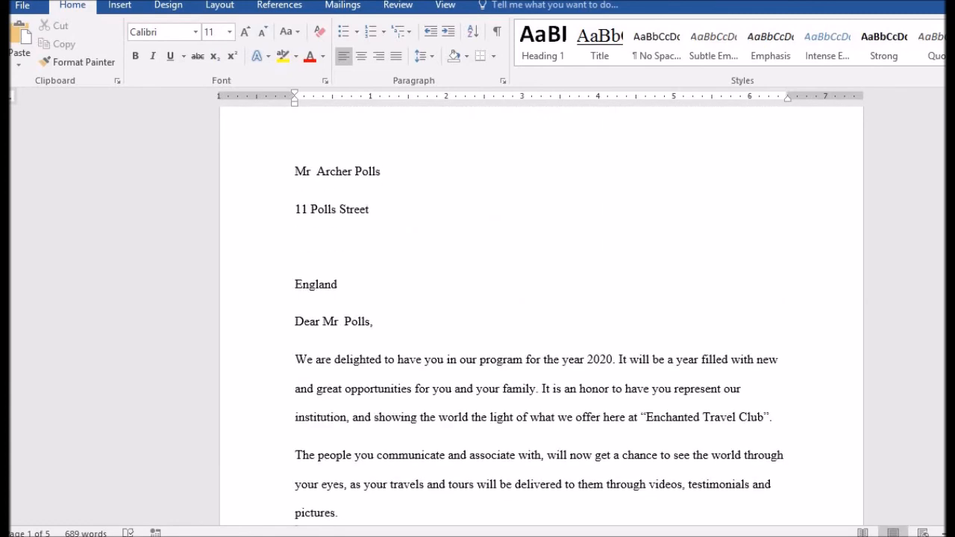
pyautogui.scroll(-10, 541, 321)
pyautogui.scroll(-8, 541, 321)
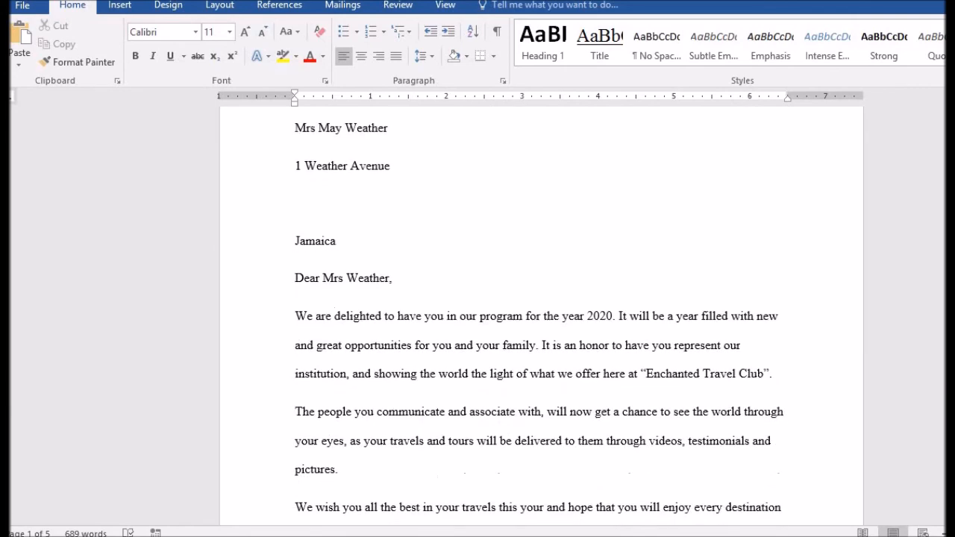
# Read the fifth merged letter down to its signature and review the preceding letters in reverse order back to the first one.
pyautogui.scroll(-3, 542, 321)
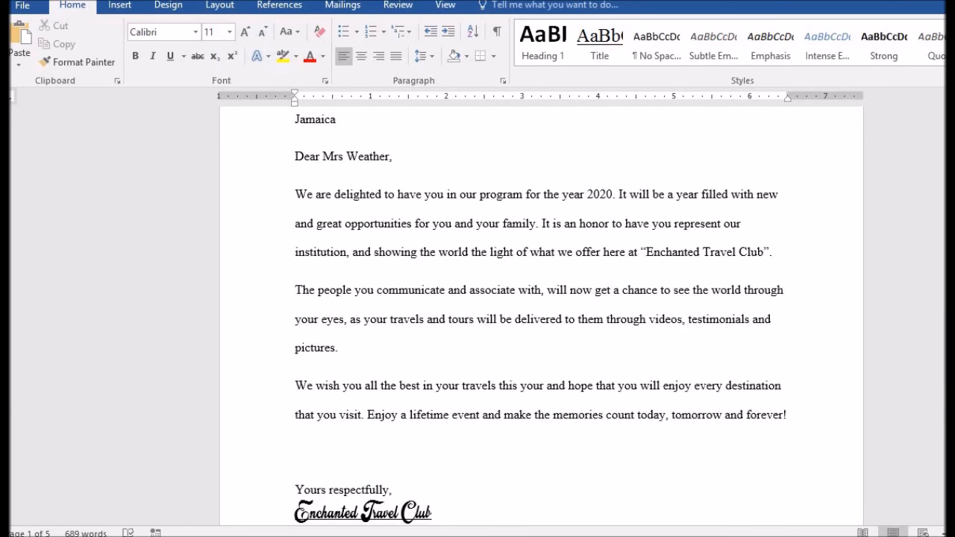
pyautogui.scroll(-4, 541, 320)
pyautogui.scroll(2, 541, 321)
pyautogui.scroll(3, 541, 321)
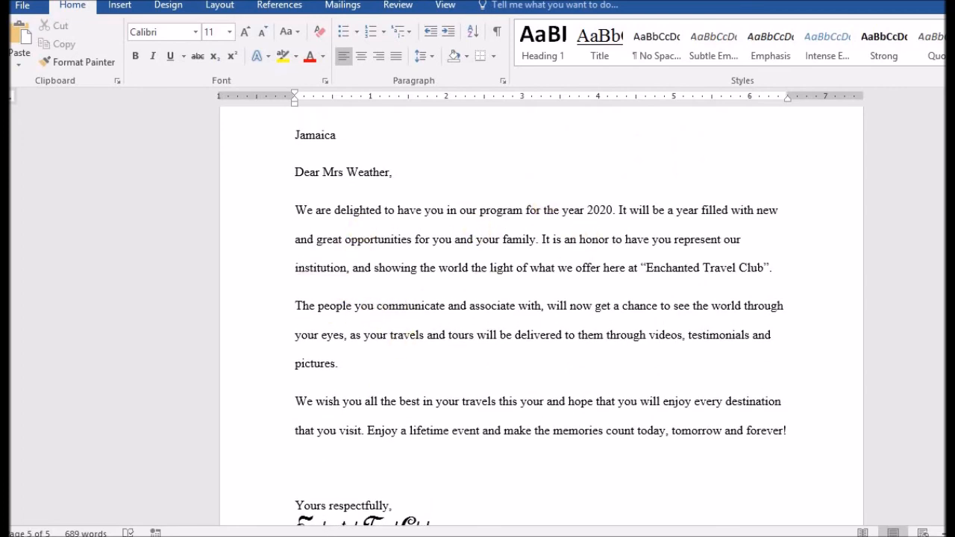
pyautogui.scroll(6, 465, 392)
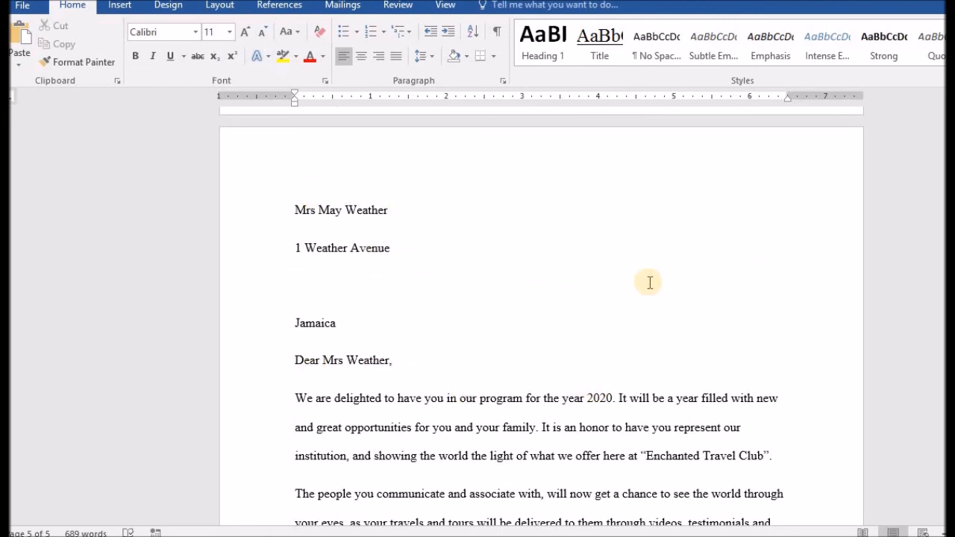
pyautogui.scroll(20, 542, 312)
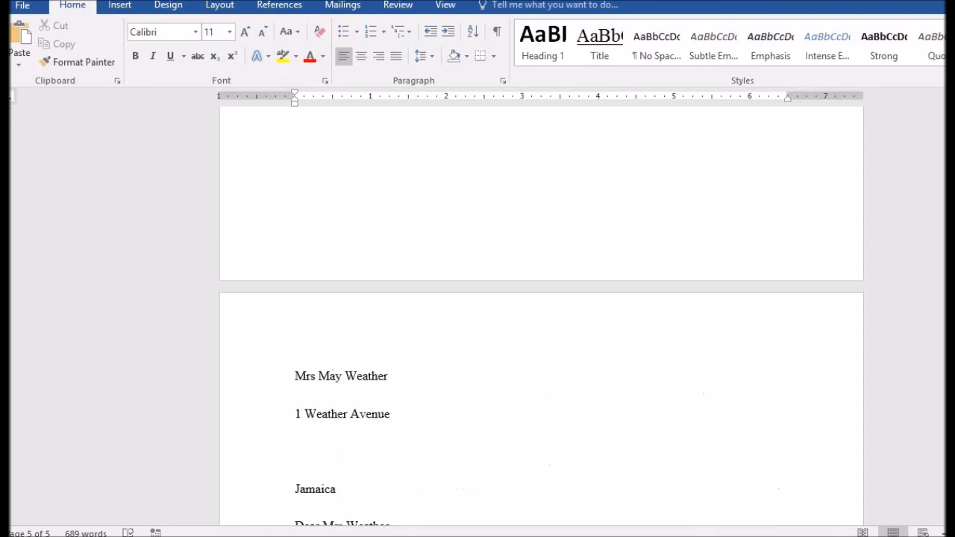
pyautogui.scroll(-1, 542, 350)
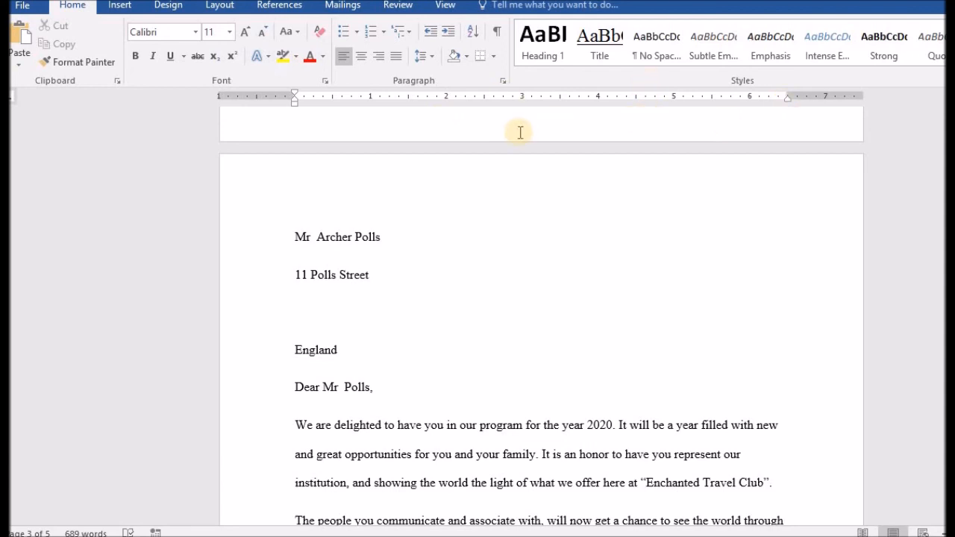
pyautogui.scroll(20, 541, 314)
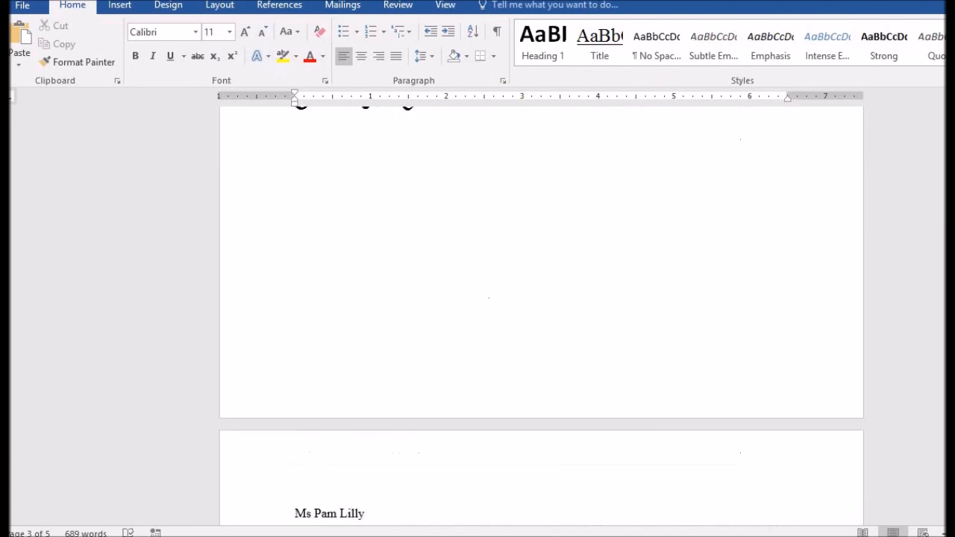
pyautogui.hotkey('ctrl', 'Home')
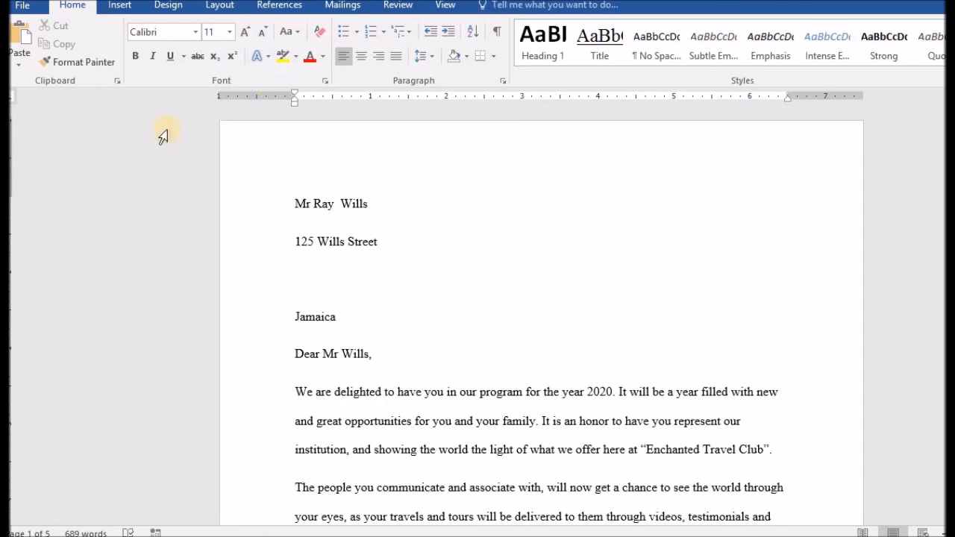